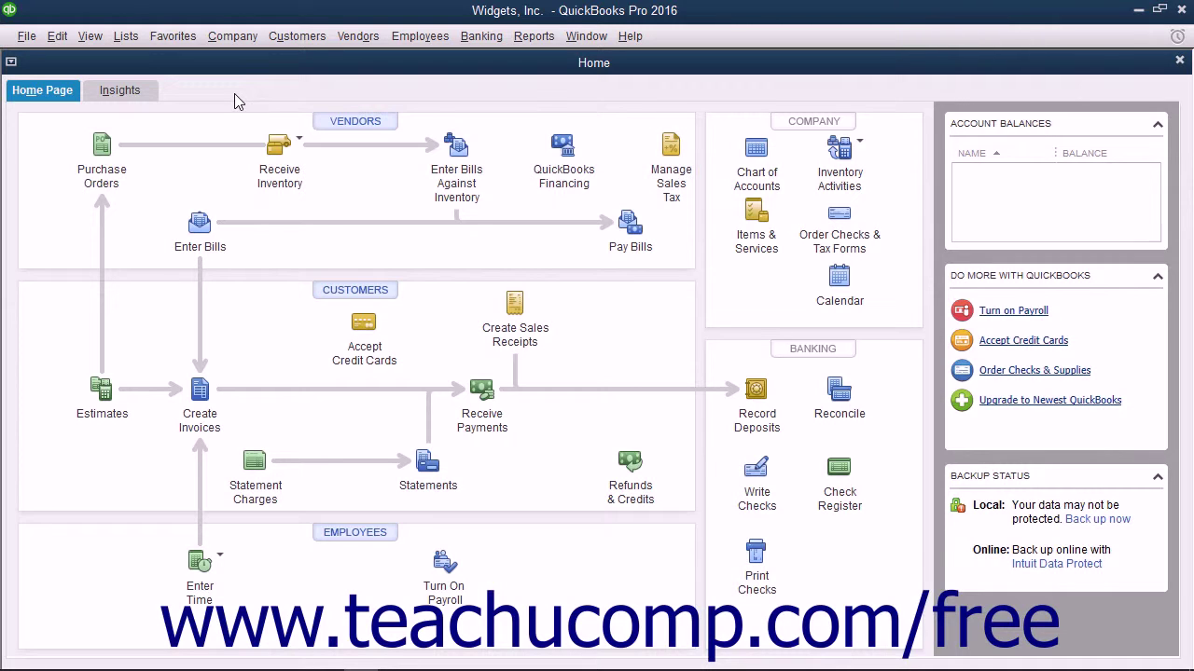
# Open the User List from Company > Set Up Users and Passwords > Set Up Users
pyautogui.click(228, 38)
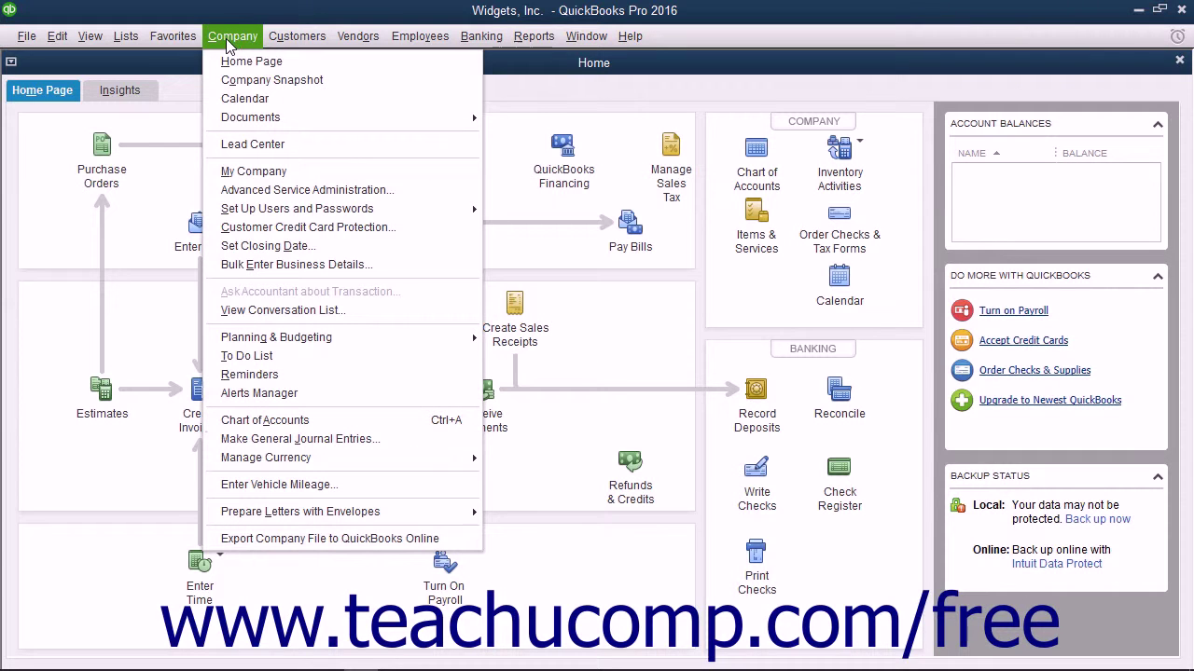
pyautogui.moveTo(352, 213)
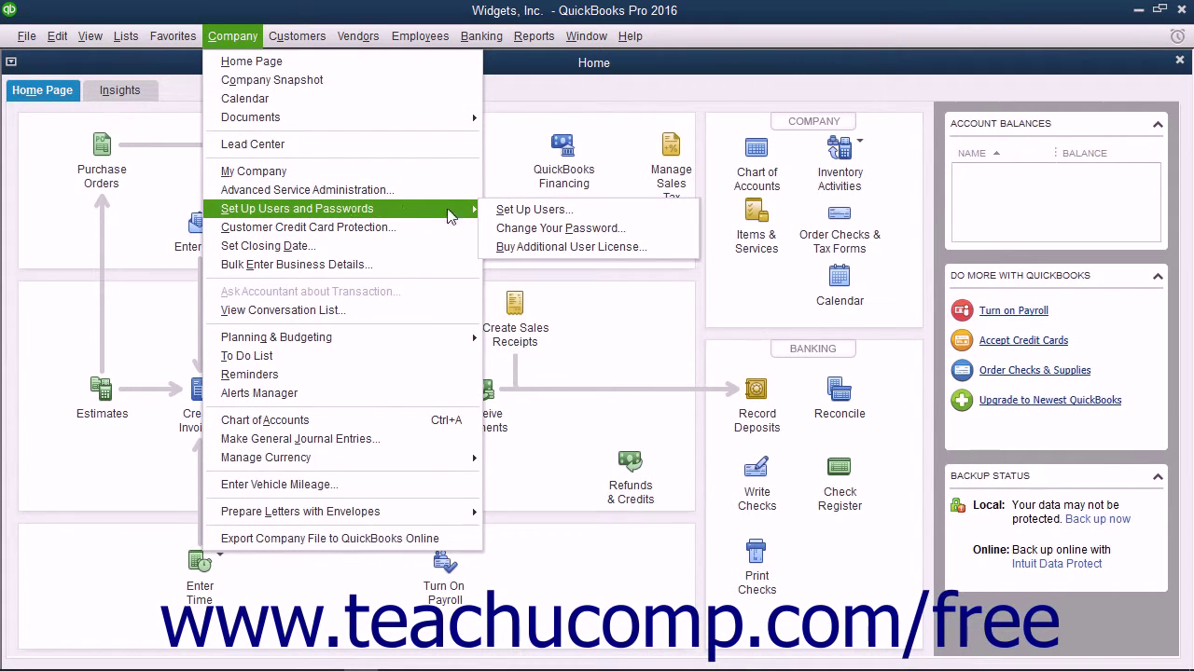
pyautogui.click(534, 212)
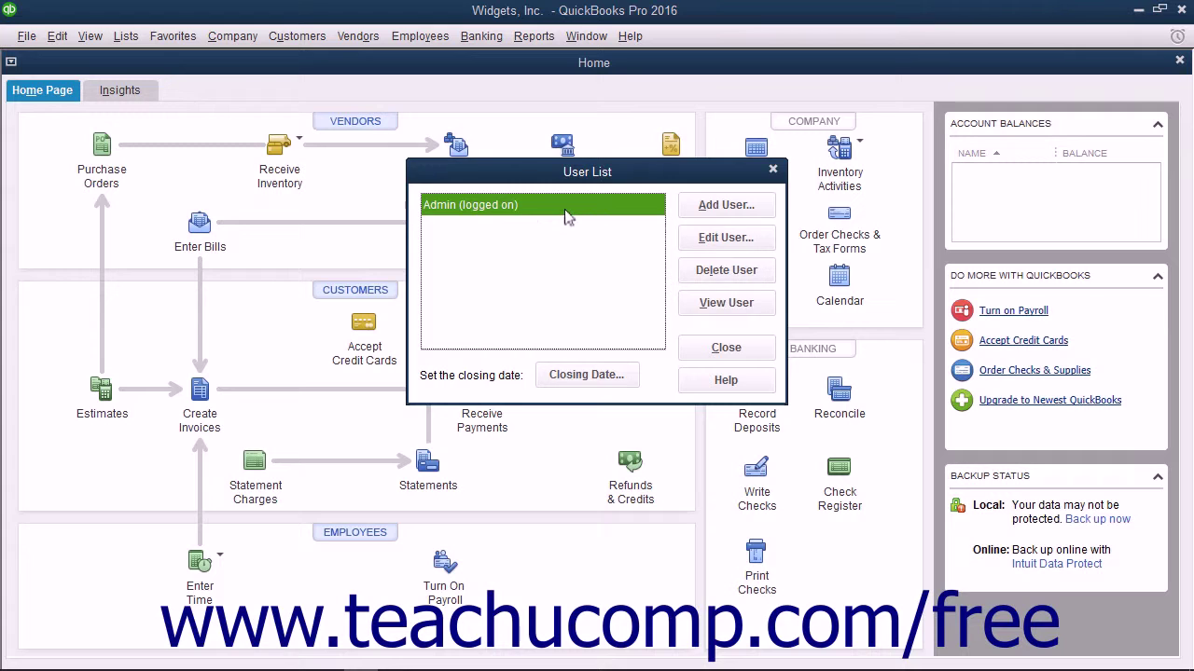
pyautogui.click(564, 209)
# Add a new user named user1, entering and confirming its password
pyautogui.click(694, 212)
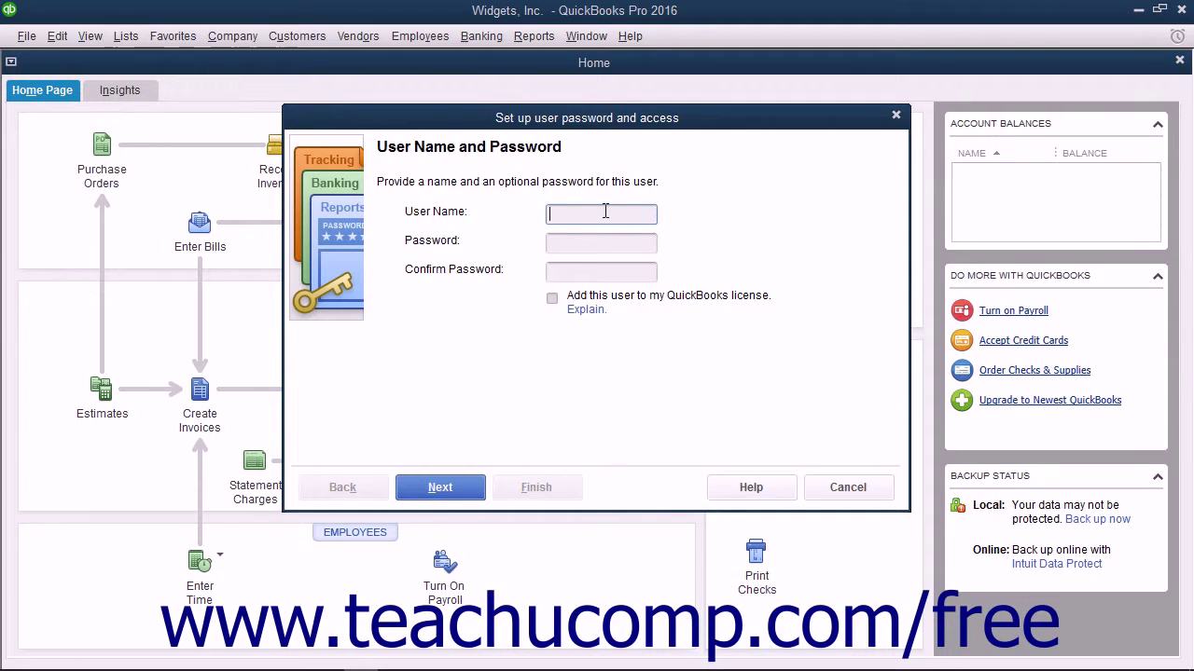
pyautogui.write('user1')
pyautogui.press('Tab')
pyautogui.write('1234')
pyautogui.press('Tab')
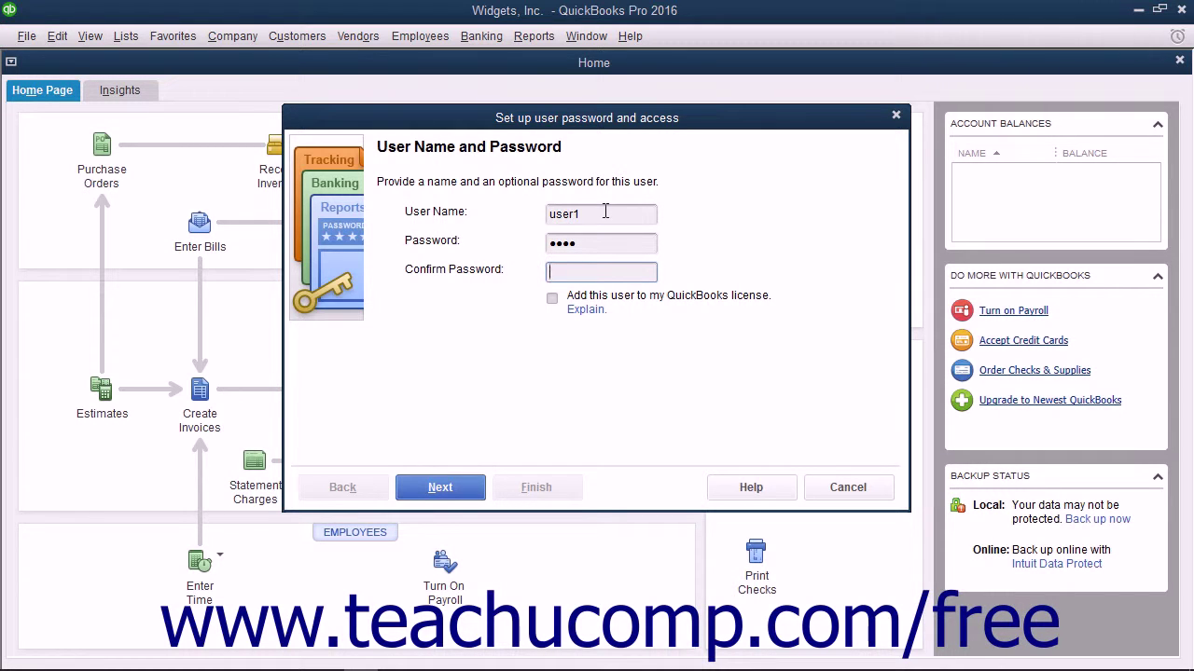
pyautogui.write('1234')
pyautogui.hotkey('shift', 'Tab')
pyautogui.hotkey('shift', 'Tab')
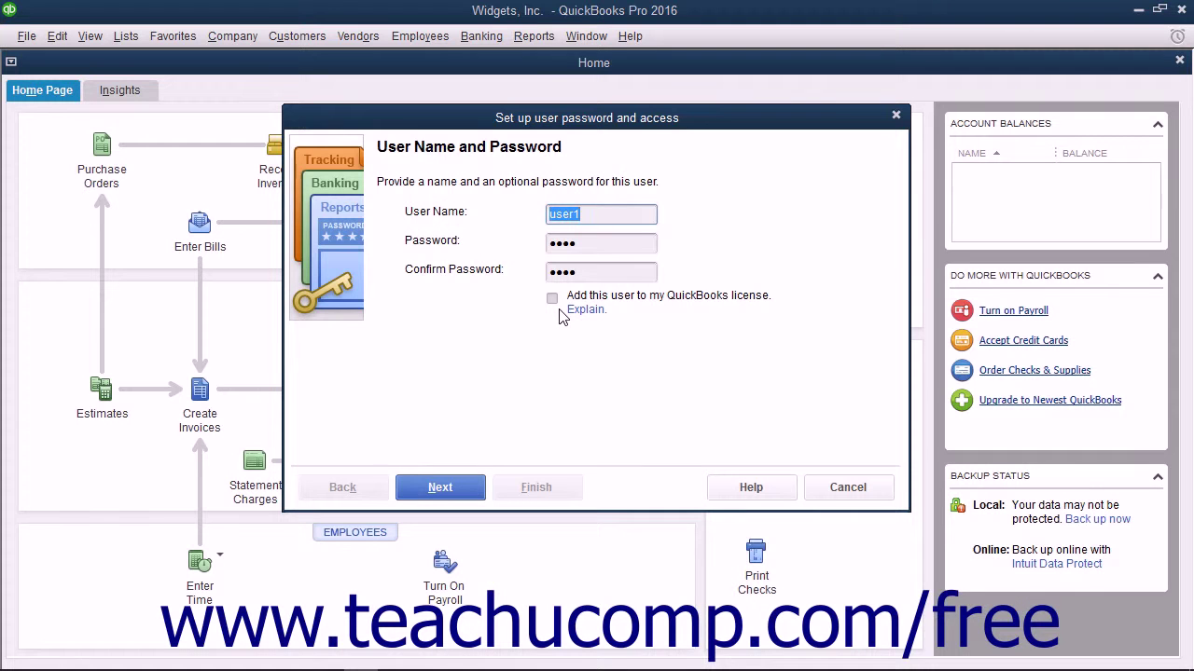
# Give user1 'Selected areas of QuickBooks' access instead of All areas or External Accountant
pyautogui.click(448, 487)
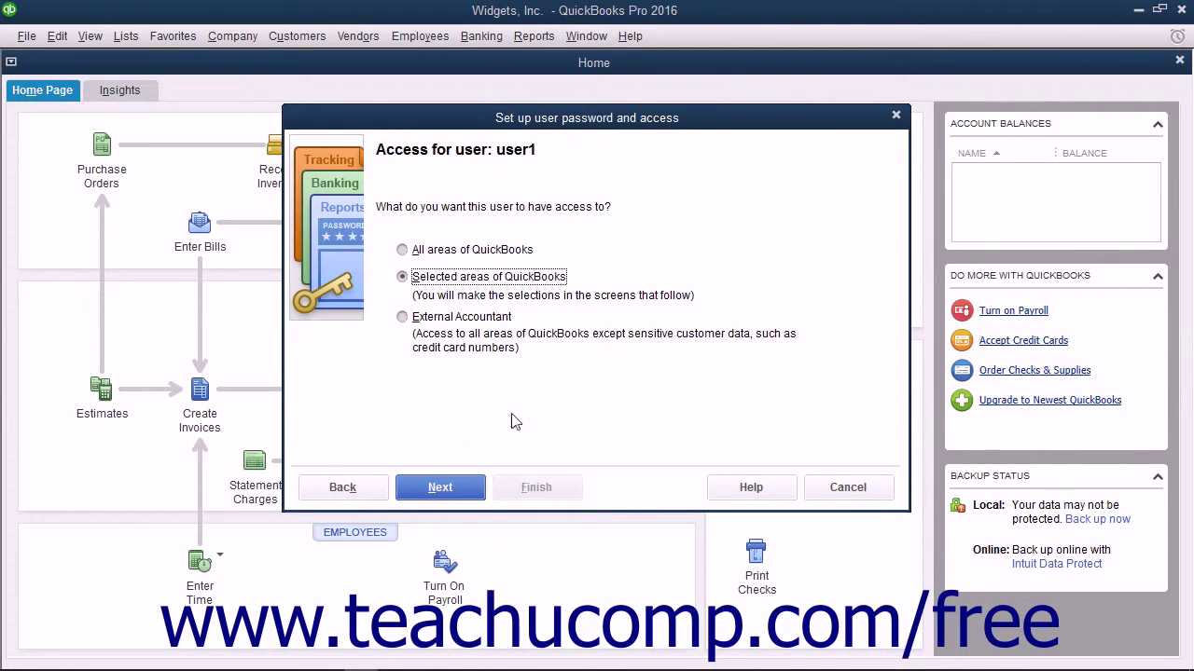
pyautogui.click(496, 250)
pyautogui.click(431, 280)
pyautogui.click(416, 319)
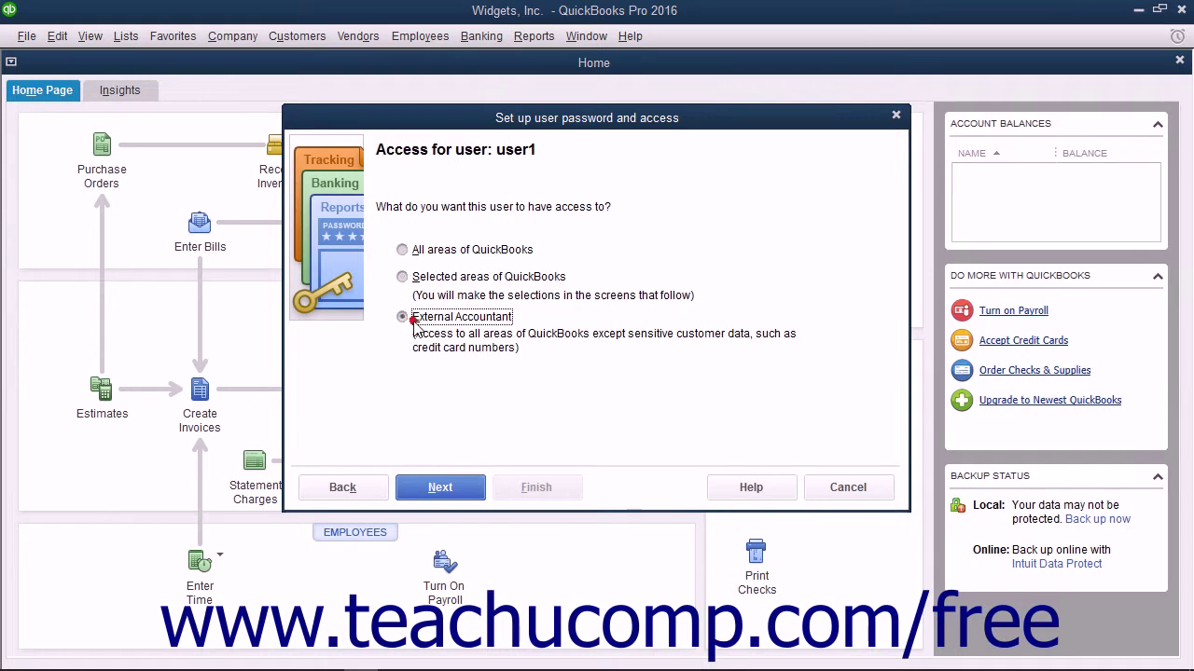
pyautogui.click(406, 252)
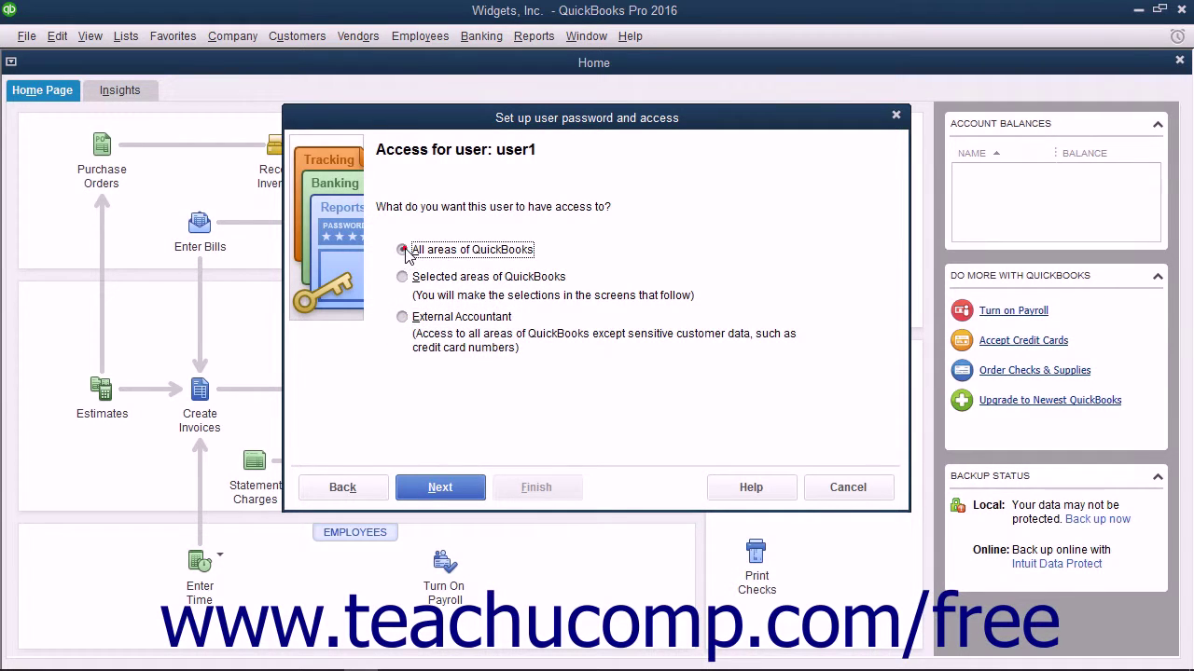
pyautogui.click(404, 318)
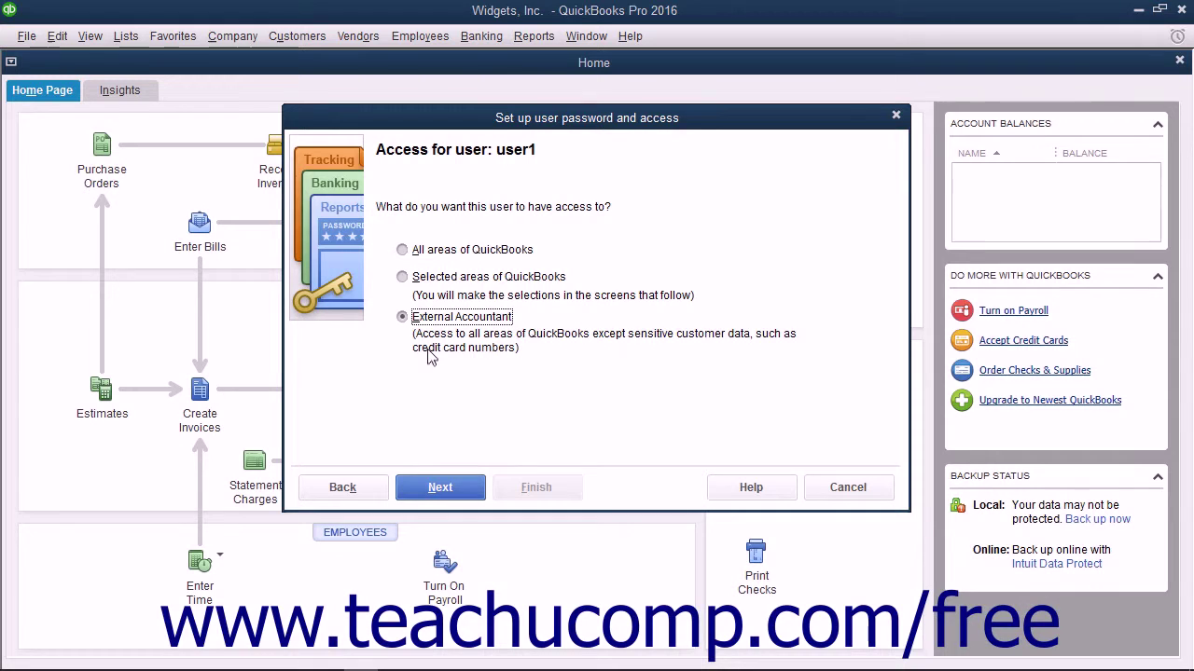
pyautogui.click(403, 277)
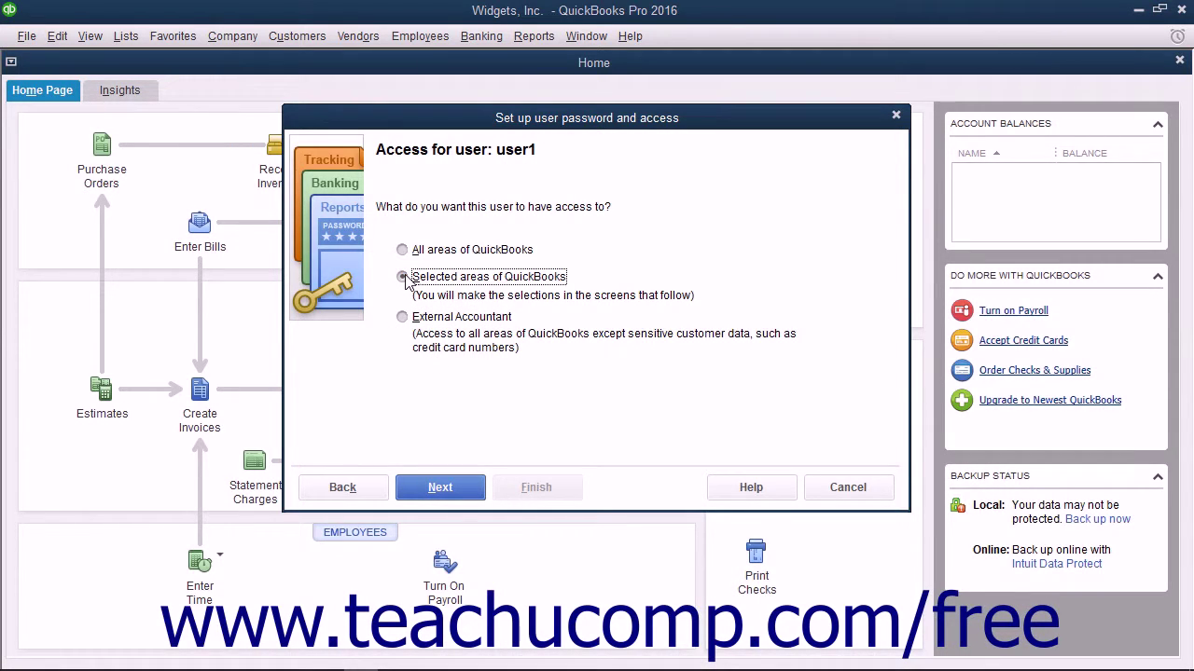
pyautogui.click(427, 483)
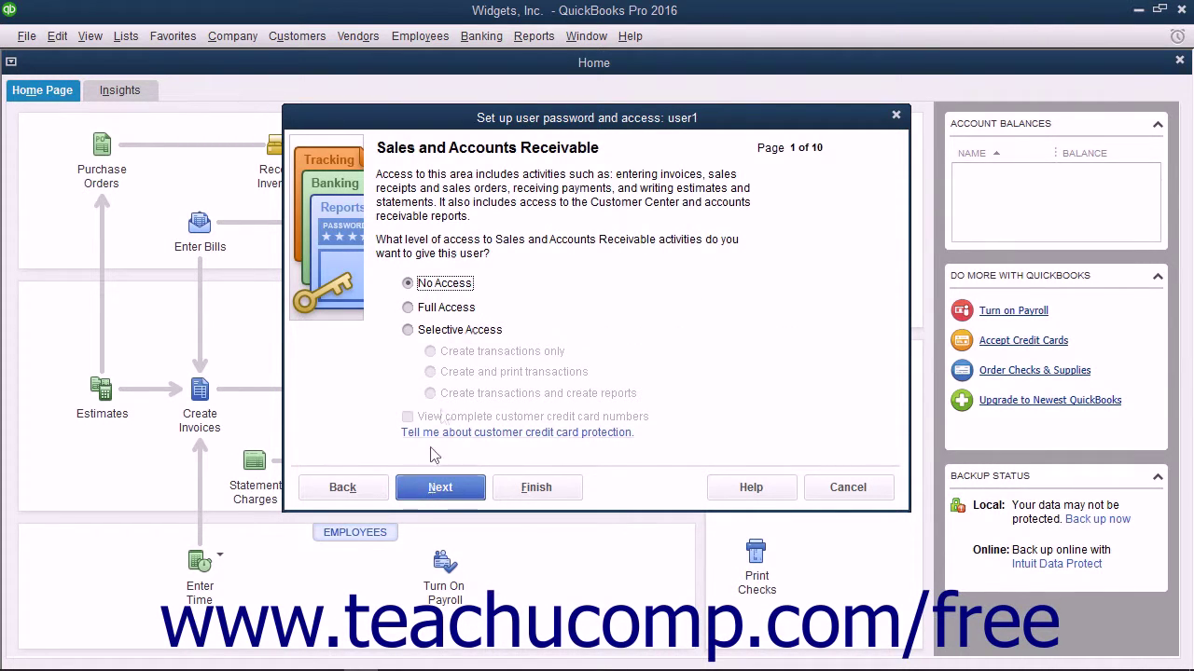
# Grant Full Access to Sales and Accounts Receivable; leave Purchases, Checking/Credit Cards, Inventory at No Access
pyautogui.click(407, 315)
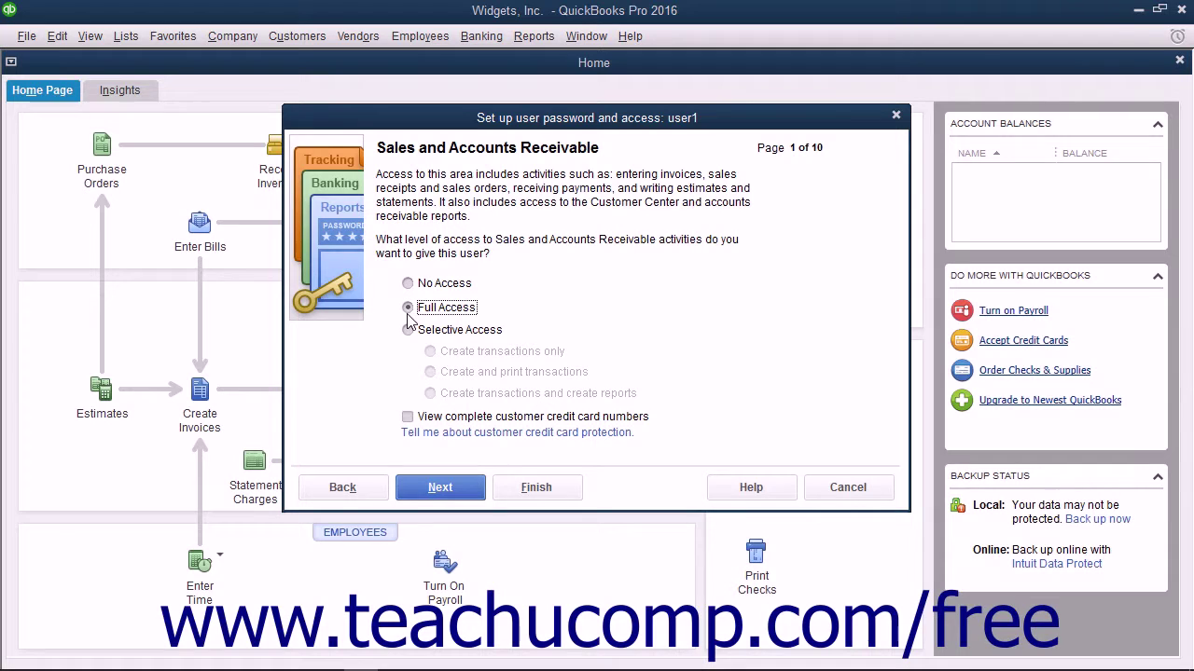
pyautogui.click(439, 490)
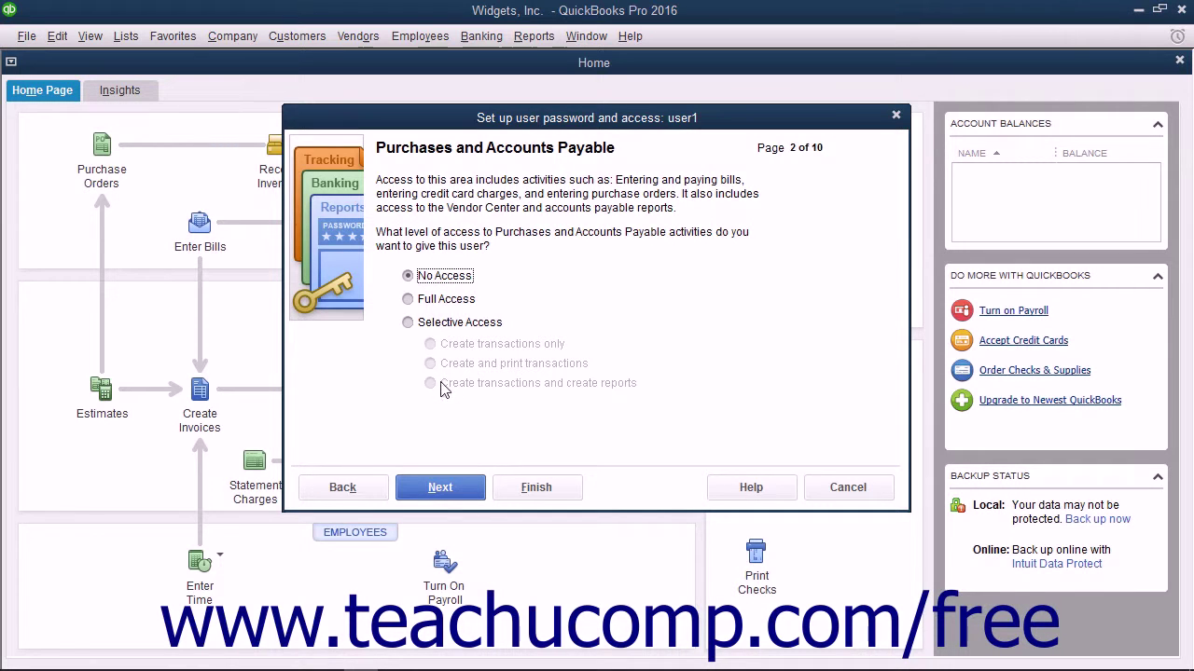
pyautogui.click(448, 491)
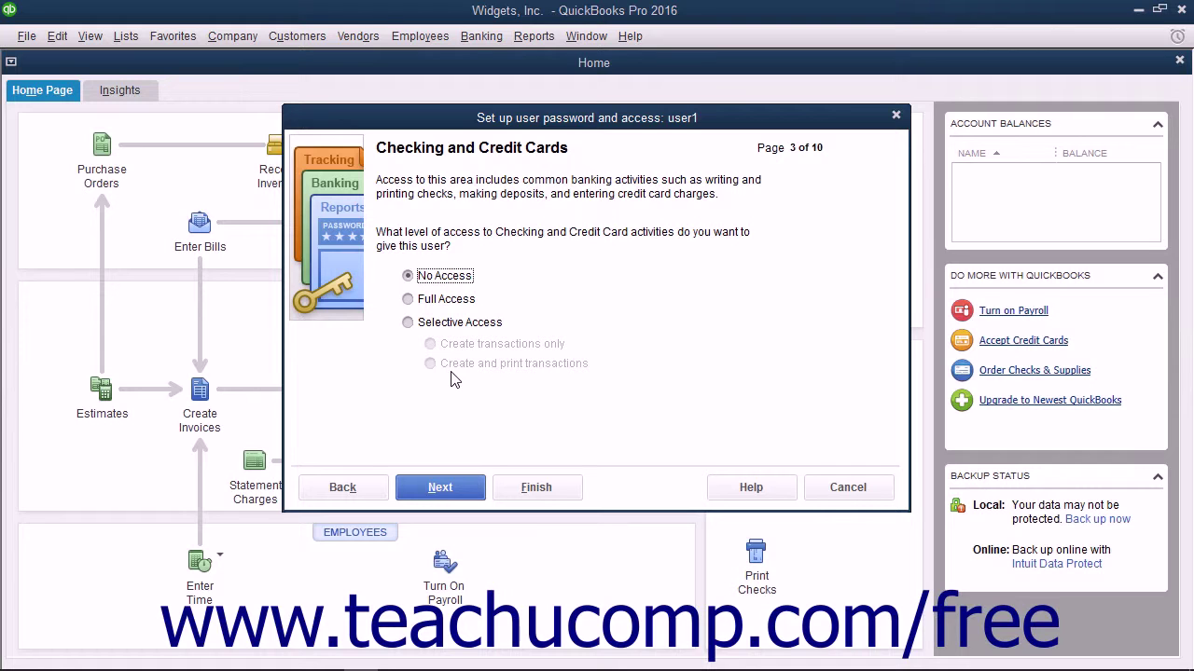
pyautogui.click(454, 488)
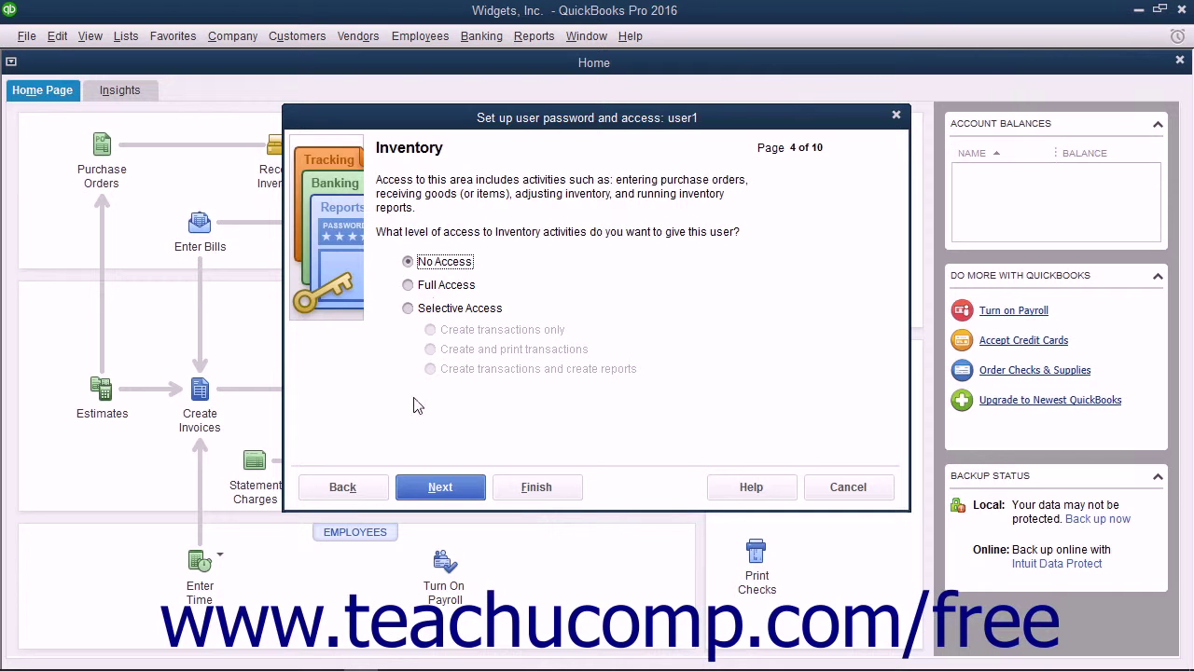
pyautogui.click(435, 504)
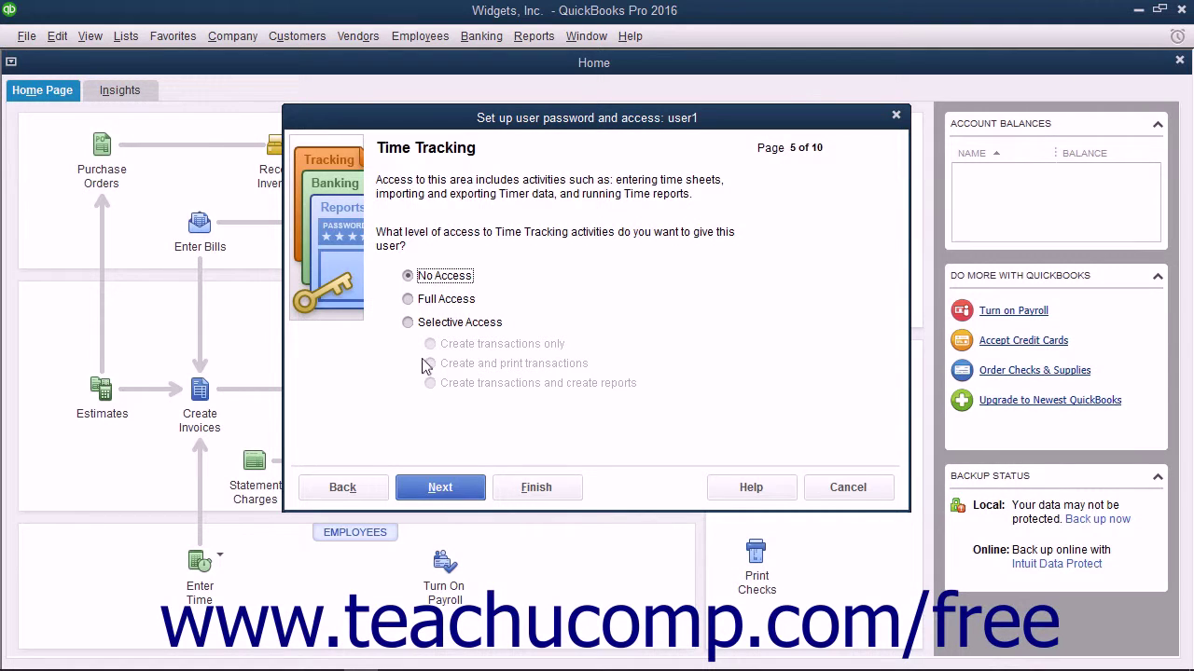
# Keep No Access for Time Tracking, Payroll, sensitive accounting and reporting; adjust transaction-editing options
pyautogui.click(435, 495)
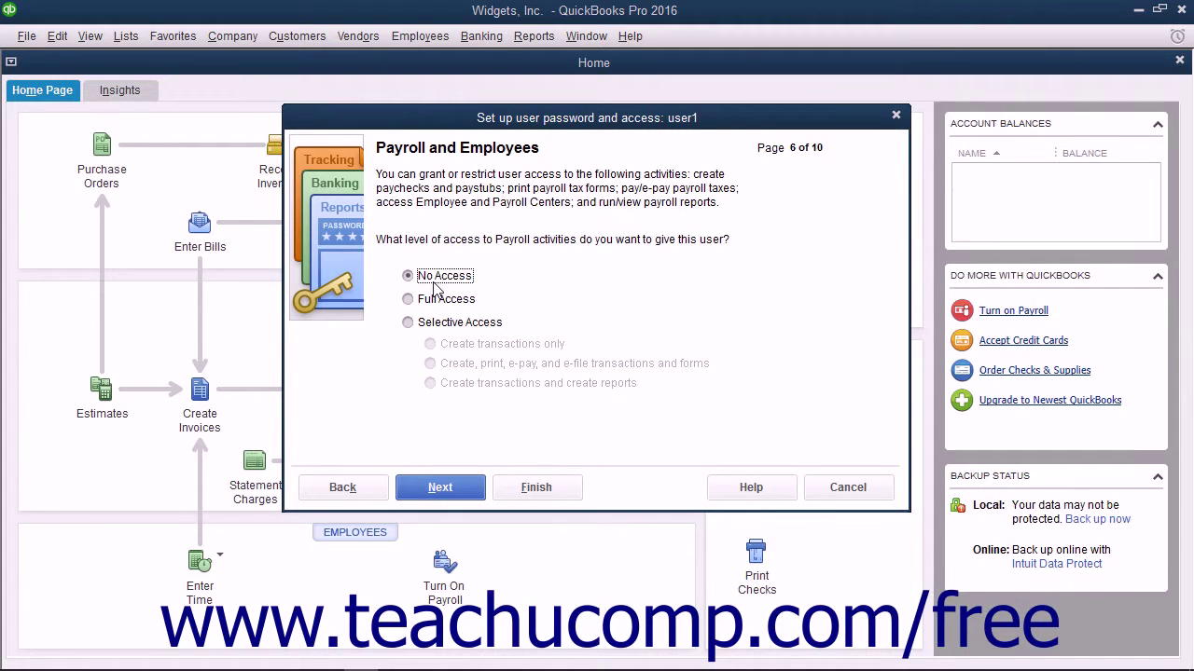
pyautogui.click(440, 488)
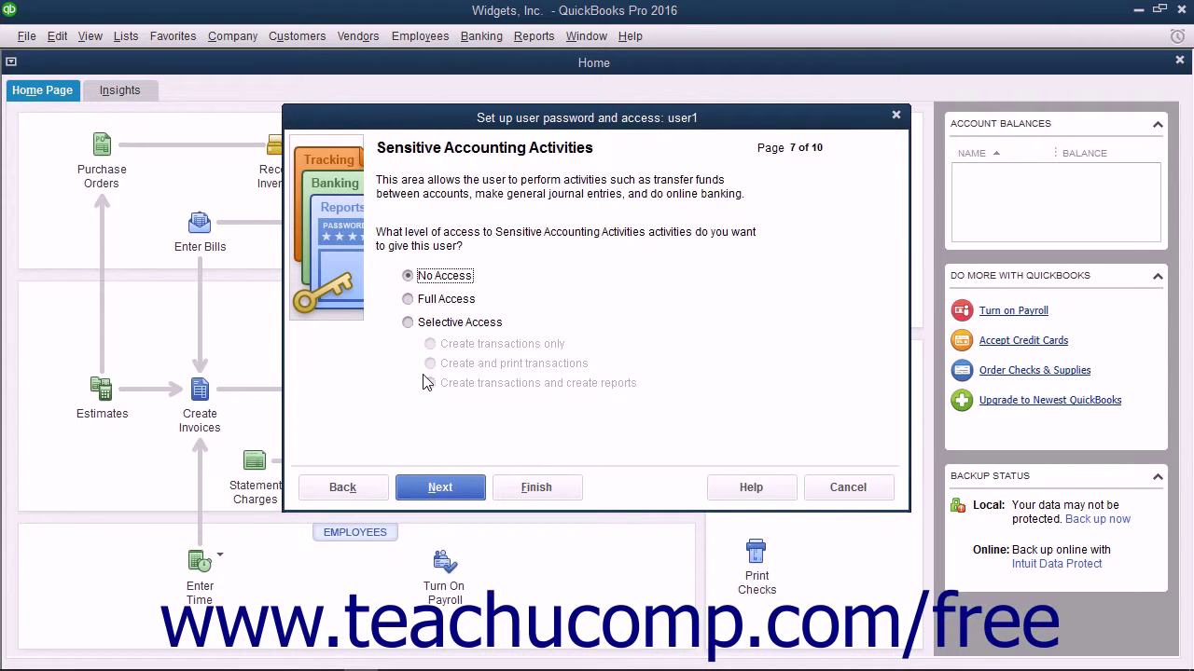
pyautogui.click(425, 275)
pyautogui.click(446, 487)
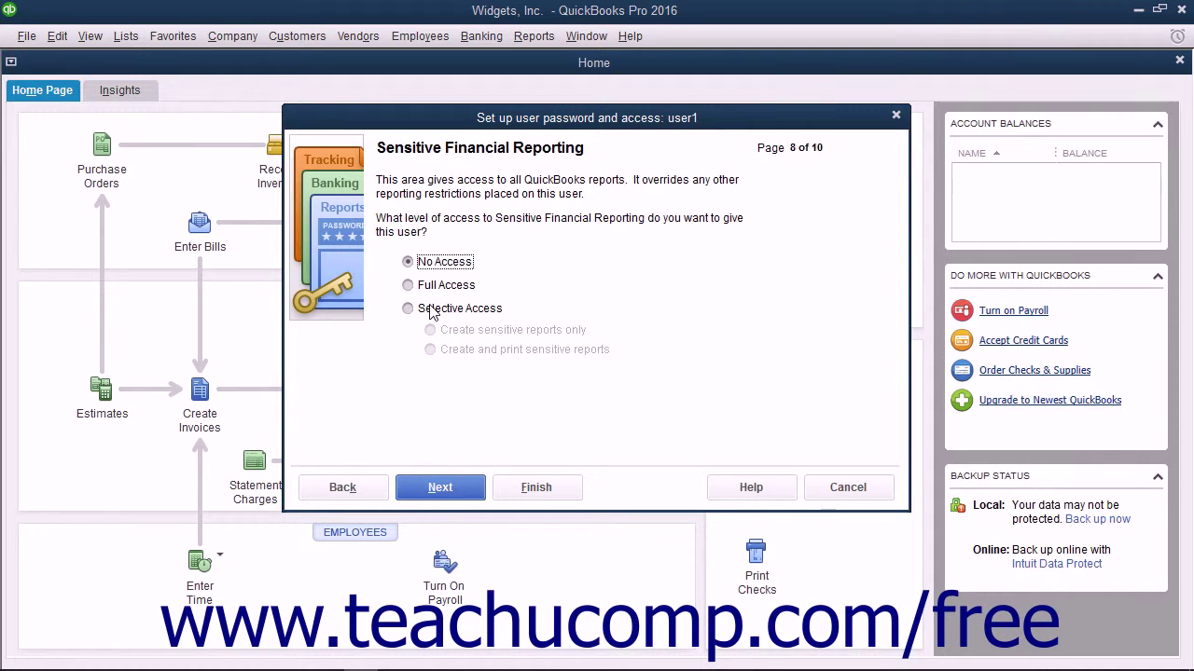
pyautogui.click(445, 487)
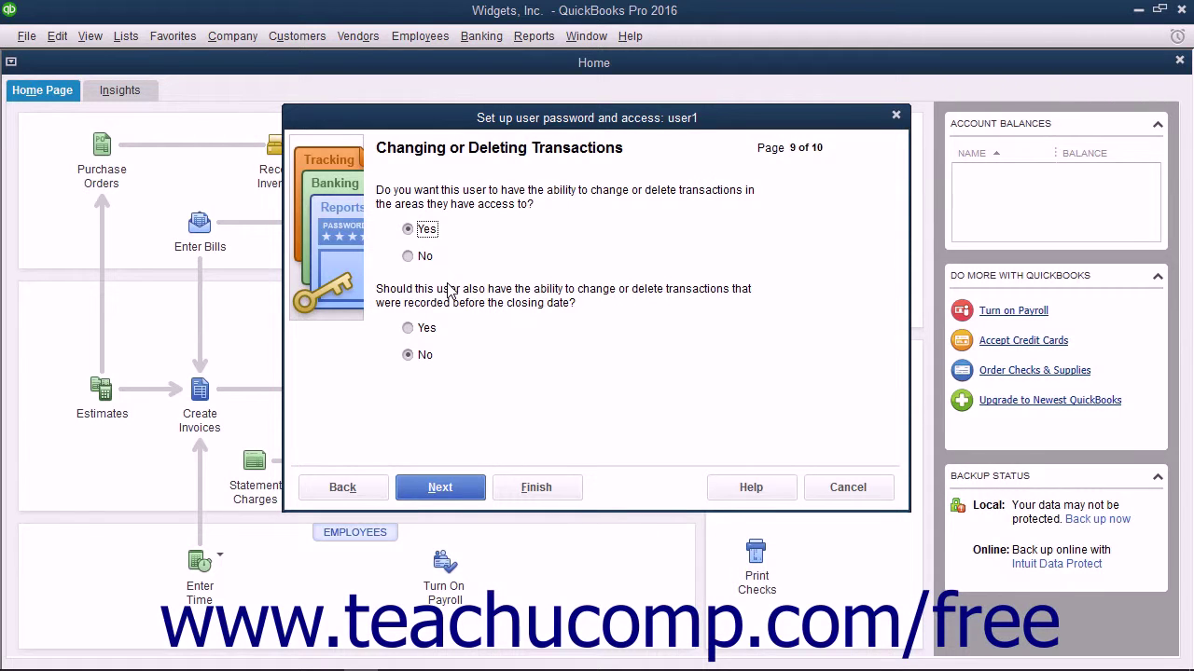
pyautogui.click(408, 231)
pyautogui.click(409, 354)
# Review user1's access summary and finish the wizard, adding user1 below Admin
pyautogui.click(437, 487)
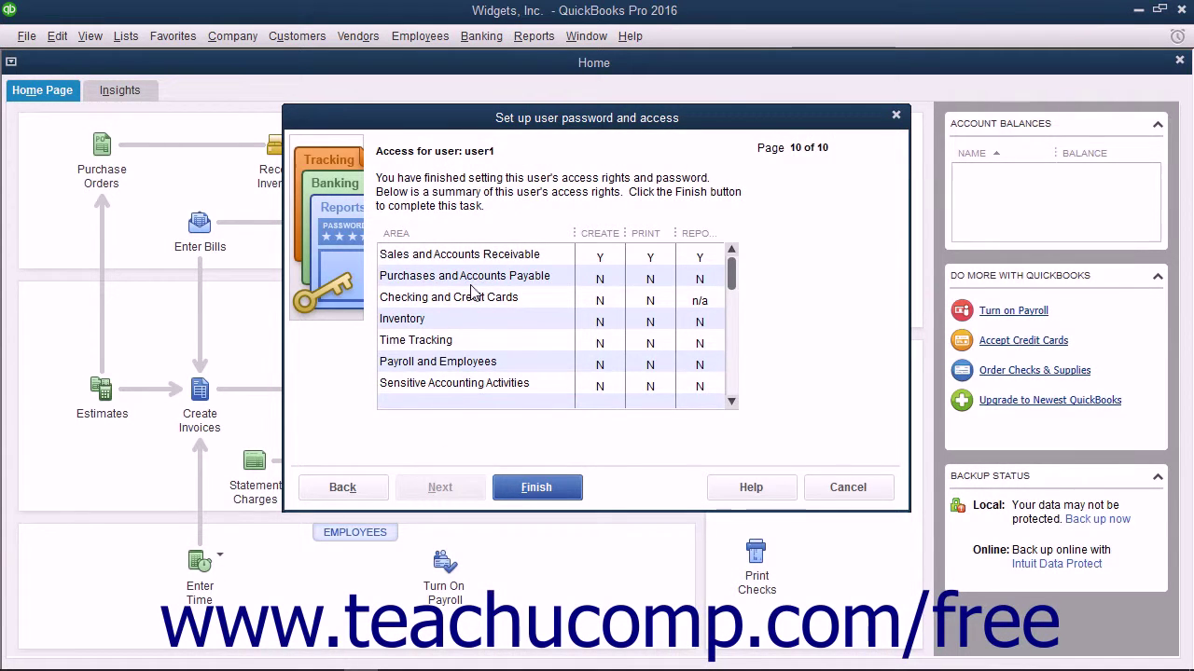
pyautogui.scroll(-1, 522, 296)
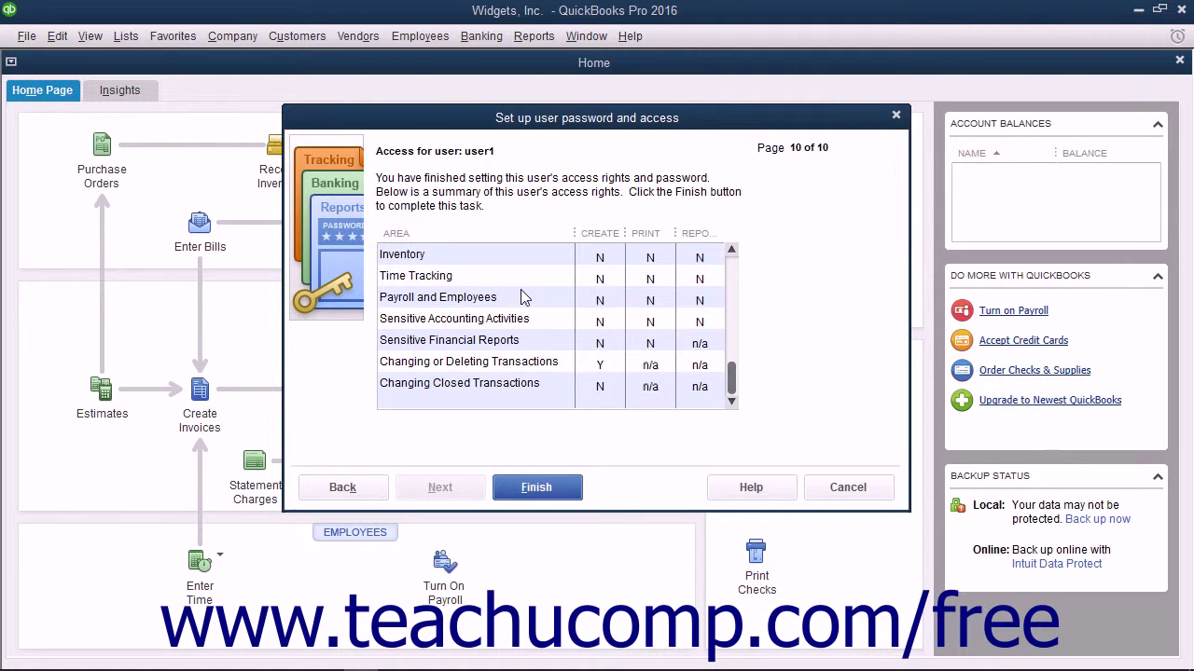
pyautogui.click(544, 487)
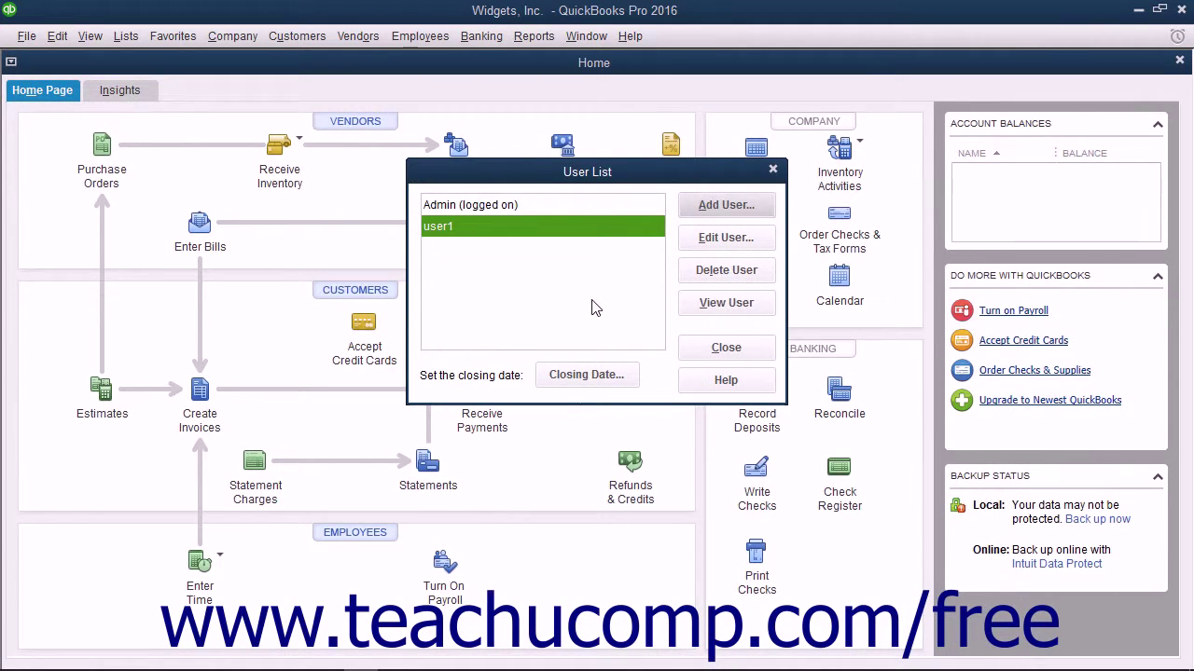
pyautogui.click(541, 229)
pyautogui.click(708, 239)
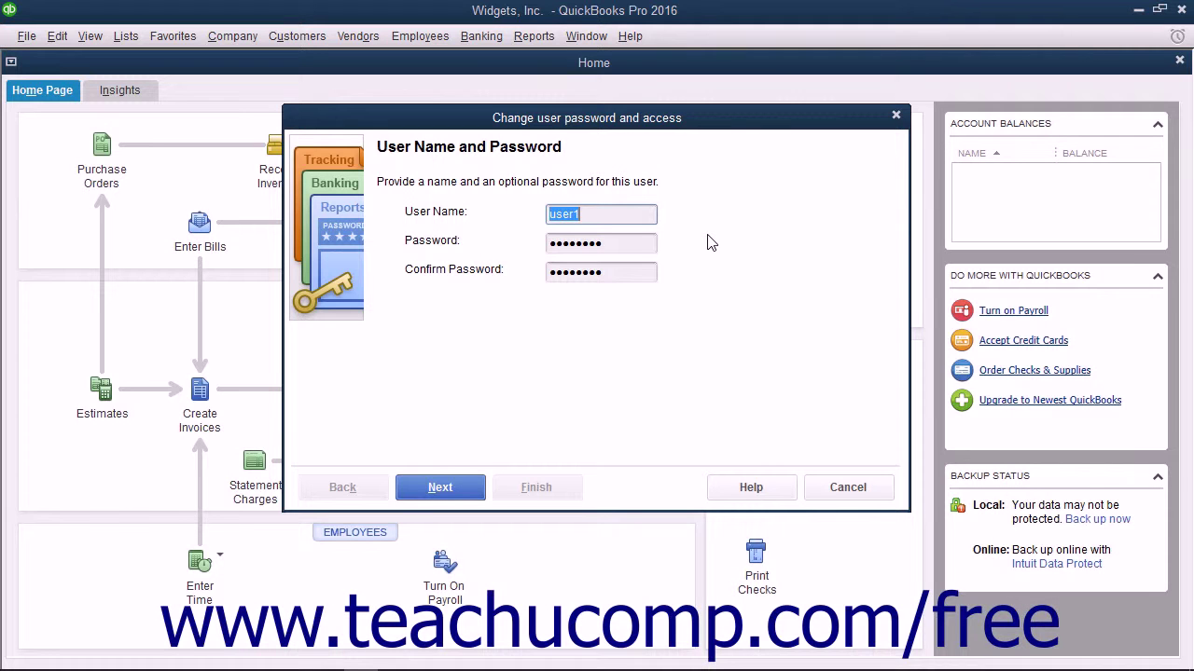
pyautogui.click(812, 488)
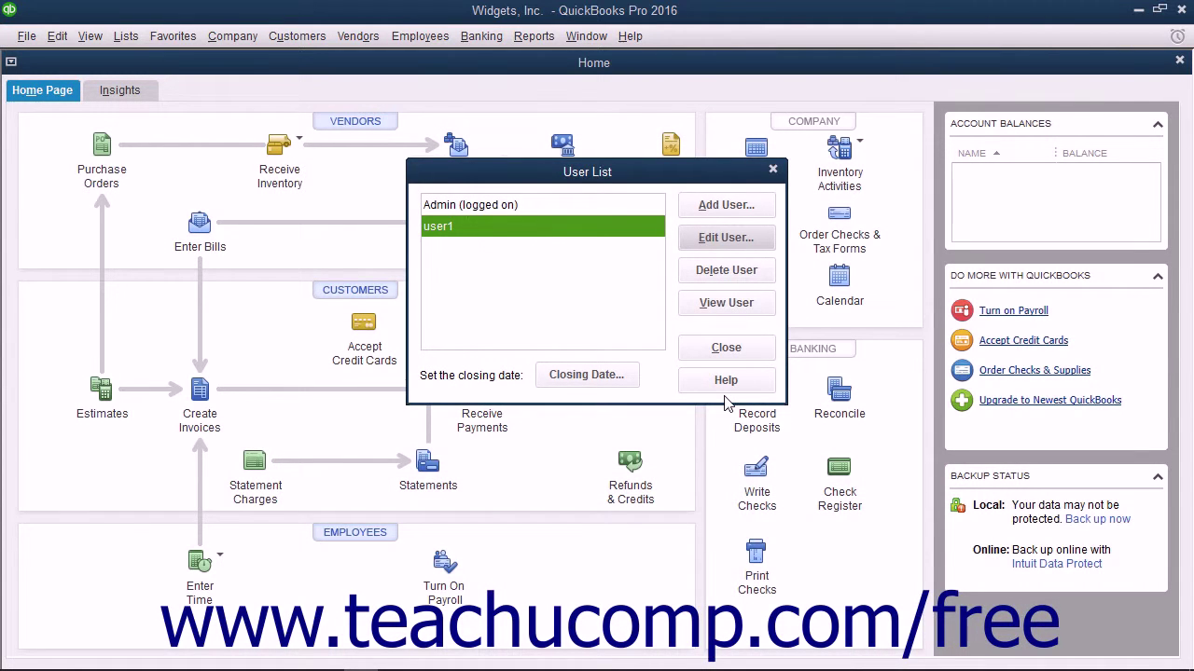
# Select user1 in the User List, delete it, and confirm the removal
pyautogui.click(572, 234)
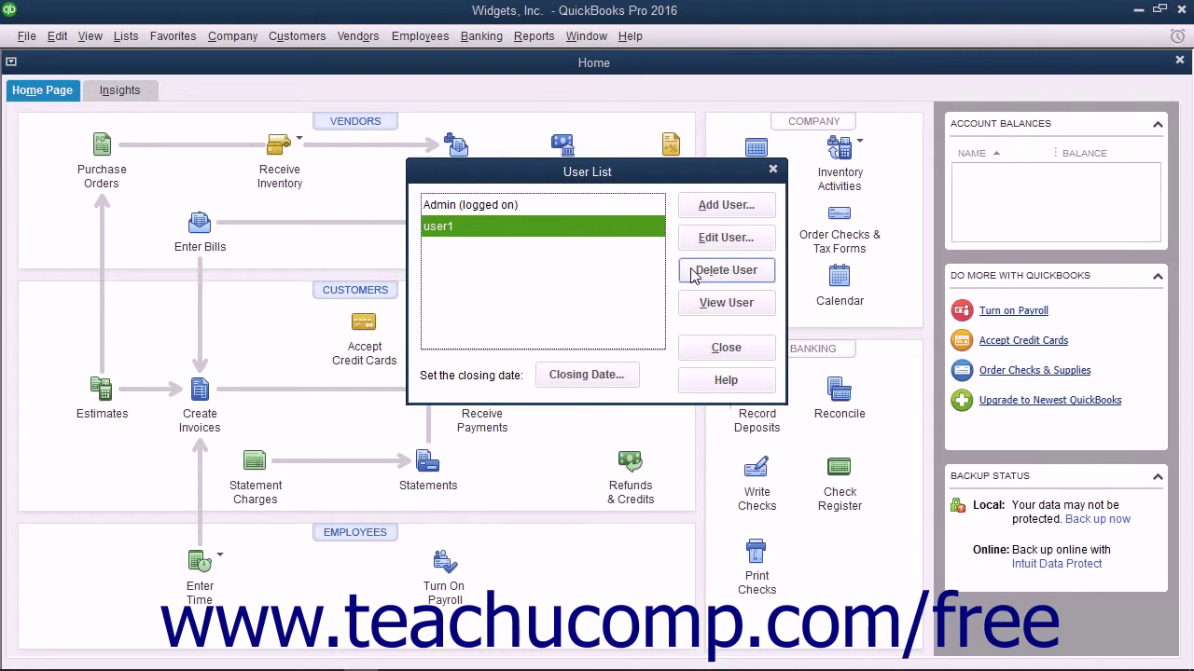
pyautogui.click(726, 270)
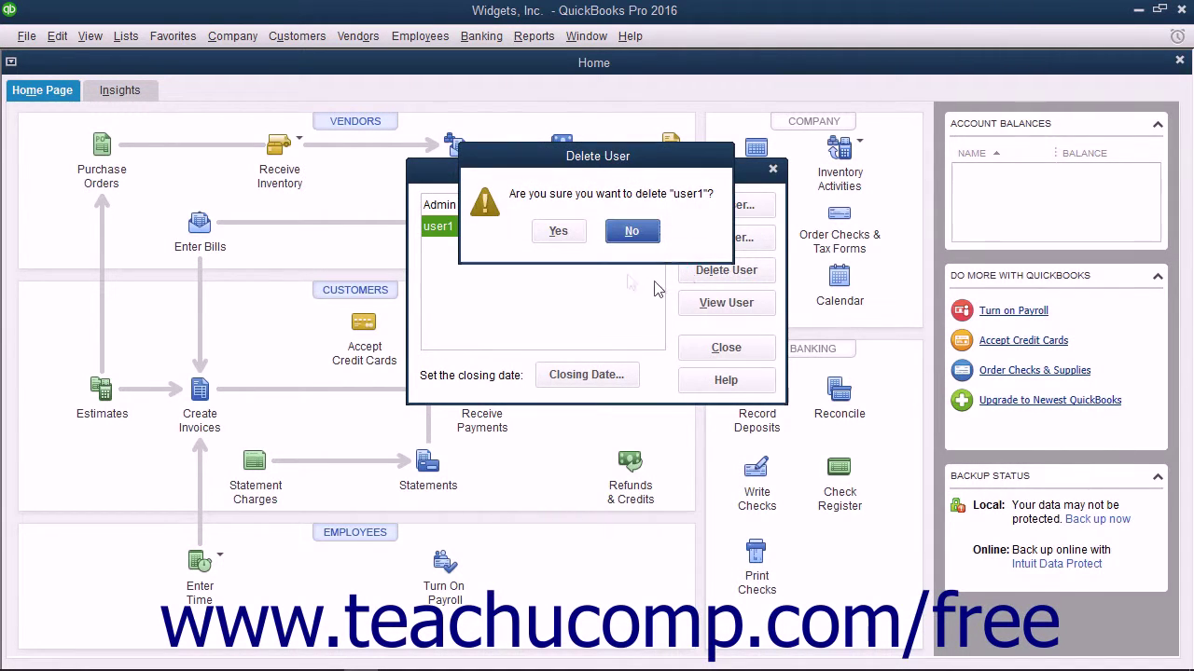
pyautogui.click(558, 232)
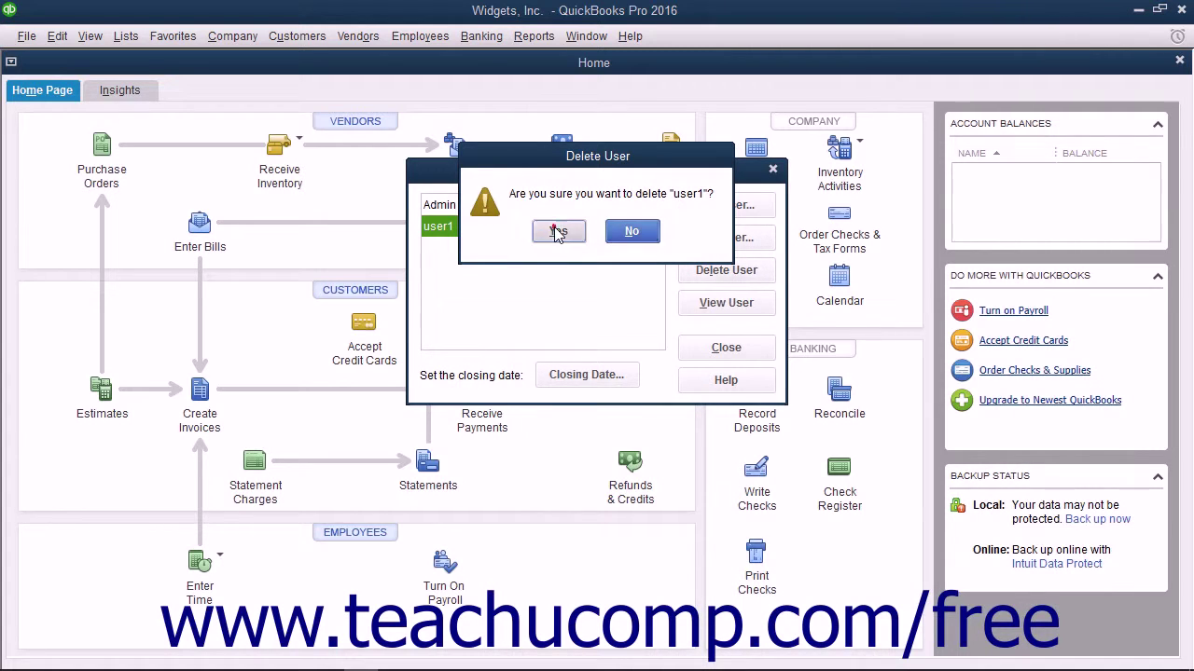